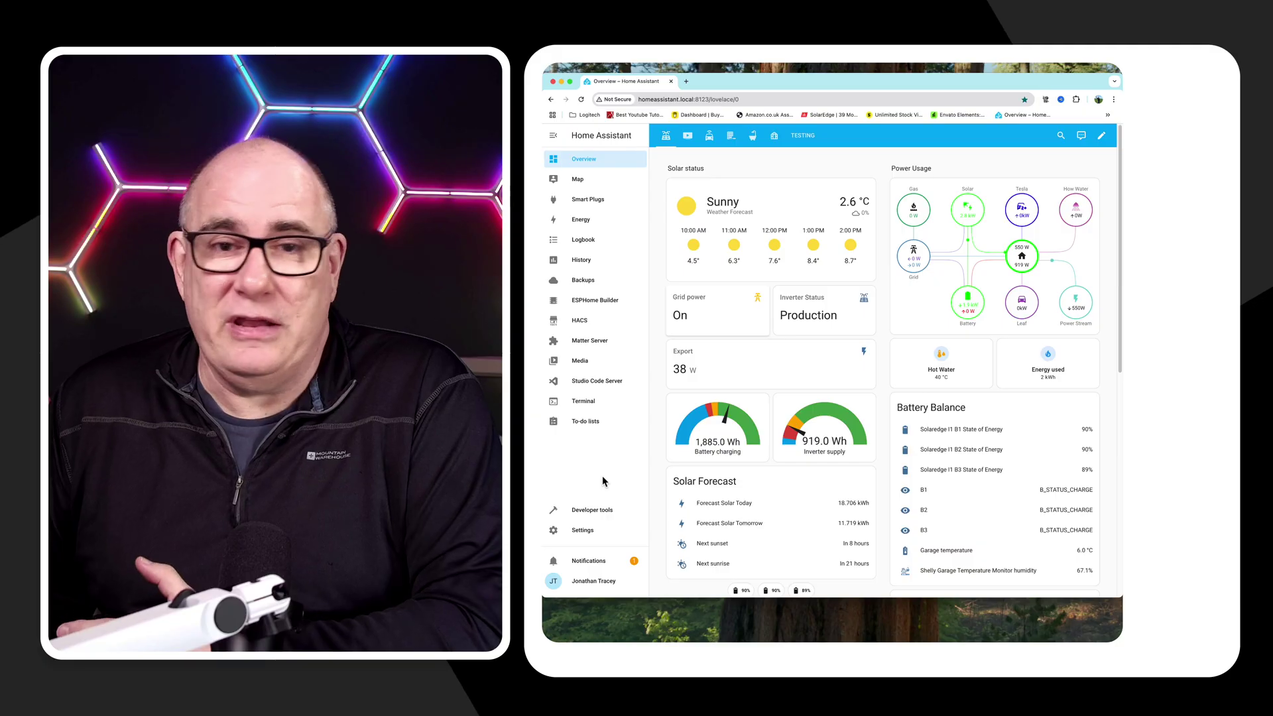
Go to Settings > Devices & services and scroll down to the SolarEdge Modbus Multi integration card.
{"action": "left_click", "coordinate": [586, 534]}
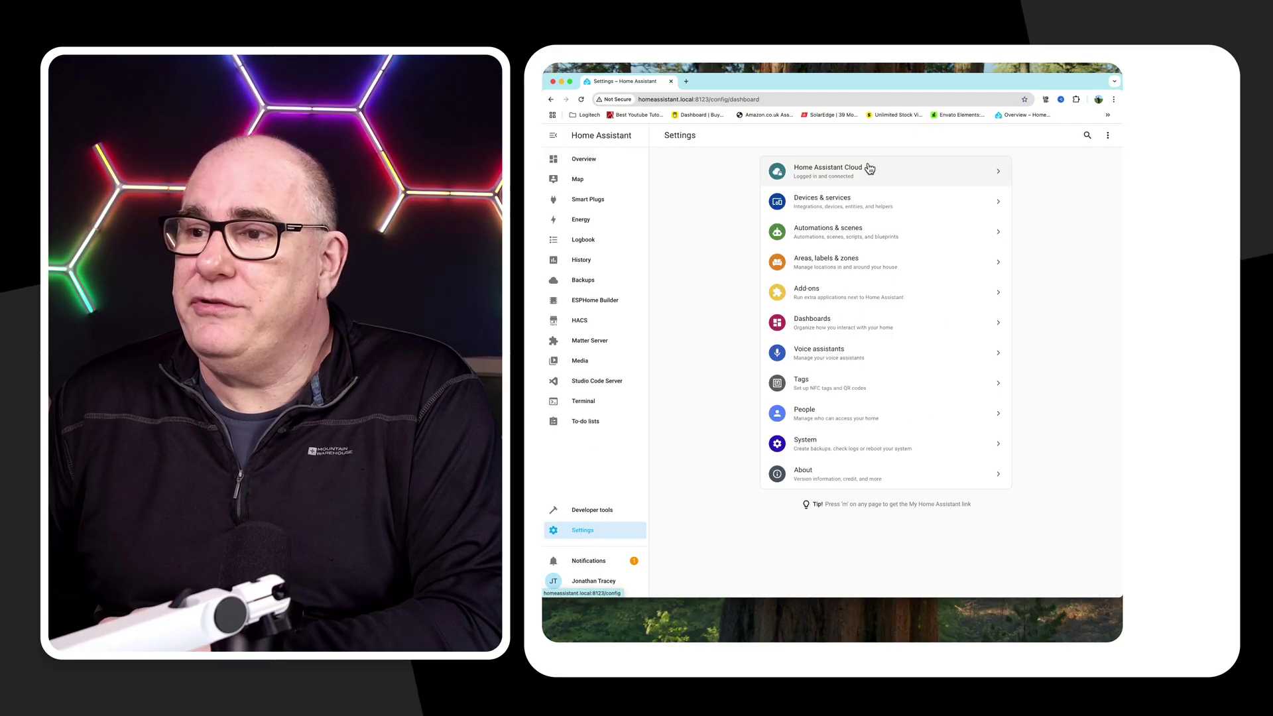
{"action": "left_click", "coordinate": [822, 205]}
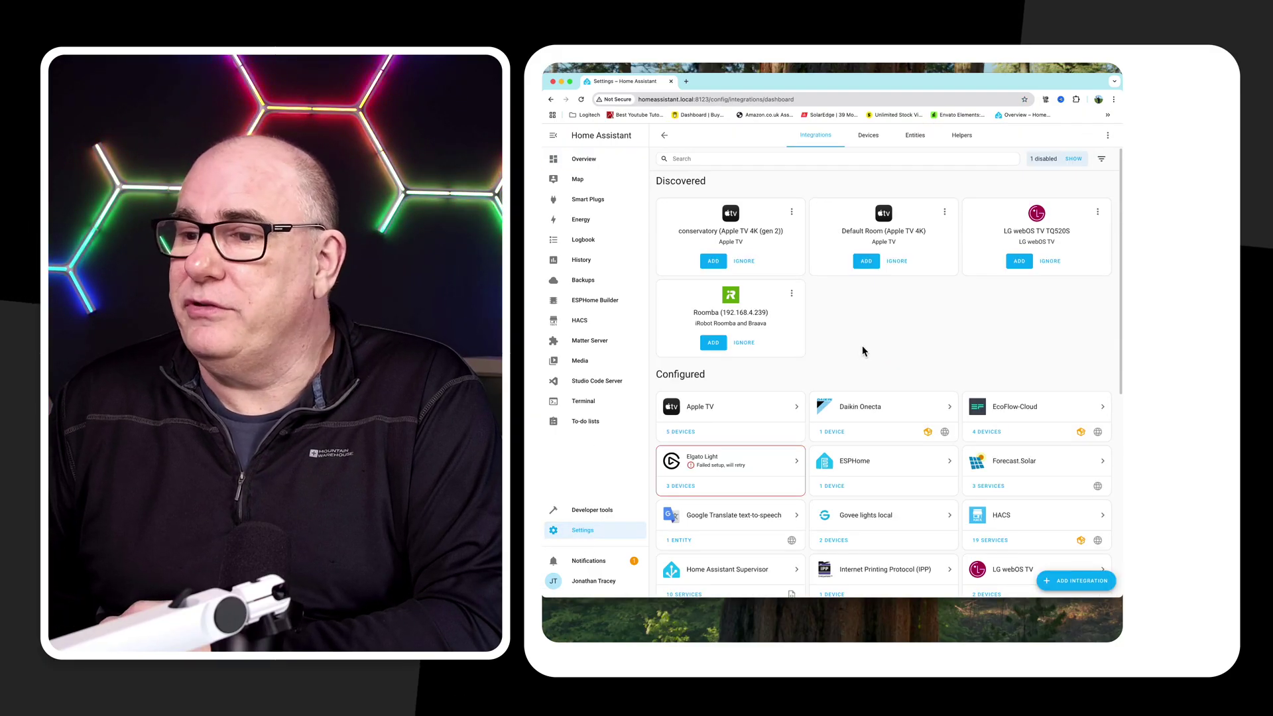
{"action": "scroll", "coordinate": [862, 350], "scroll_direction": "down", "scroll_amount": 4}
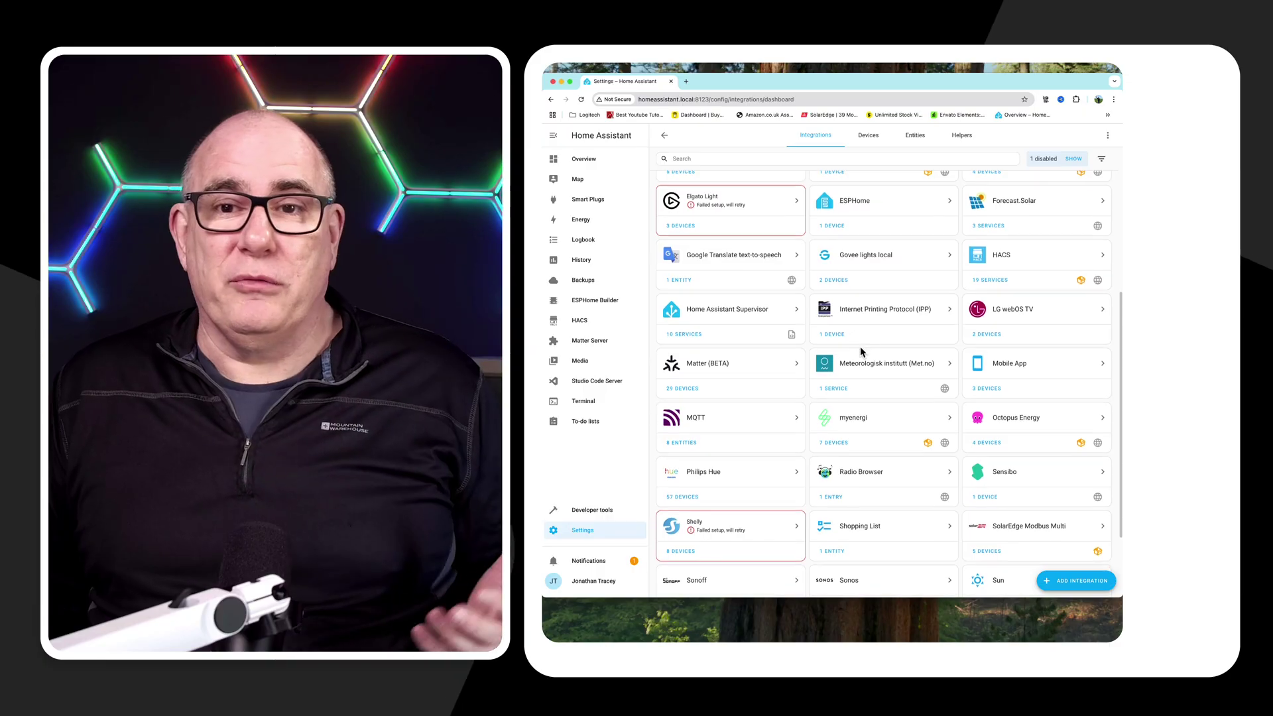
{"action": "scroll", "coordinate": [860, 346], "scroll_direction": "down", "scroll_amount": 1}
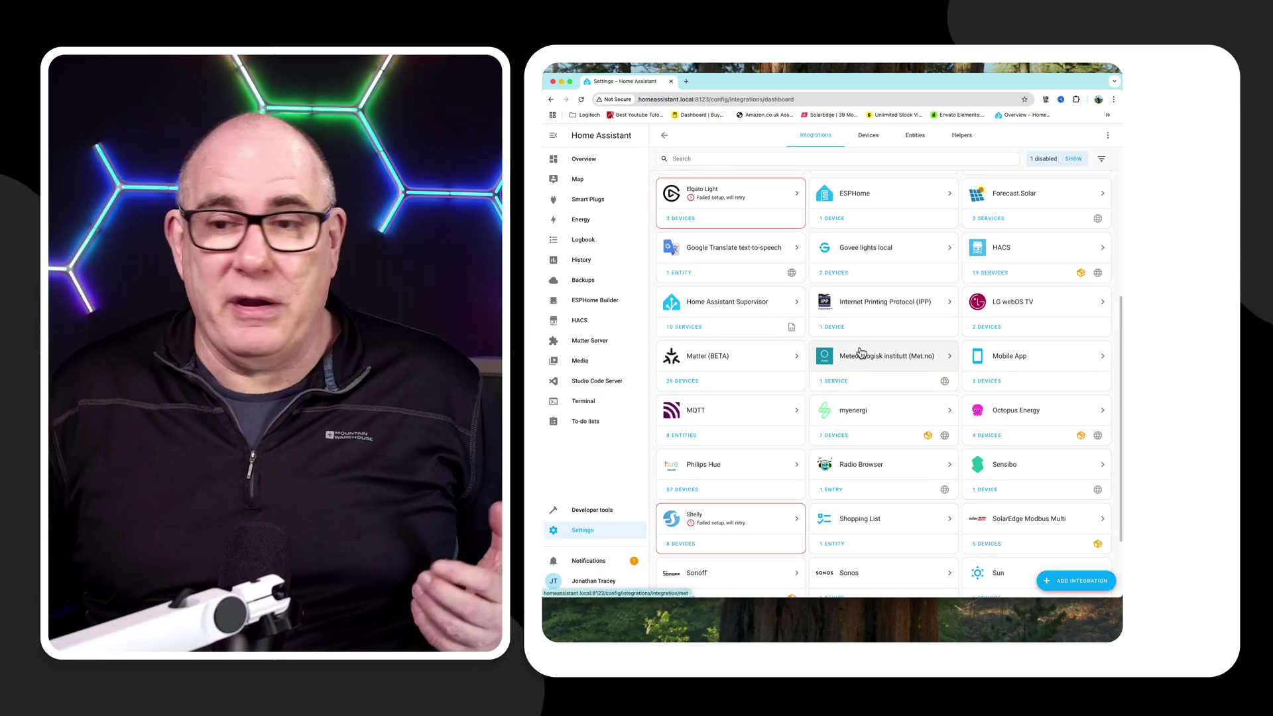
{"action": "scroll", "coordinate": [968, 477], "scroll_direction": "down", "scroll_amount": 2}
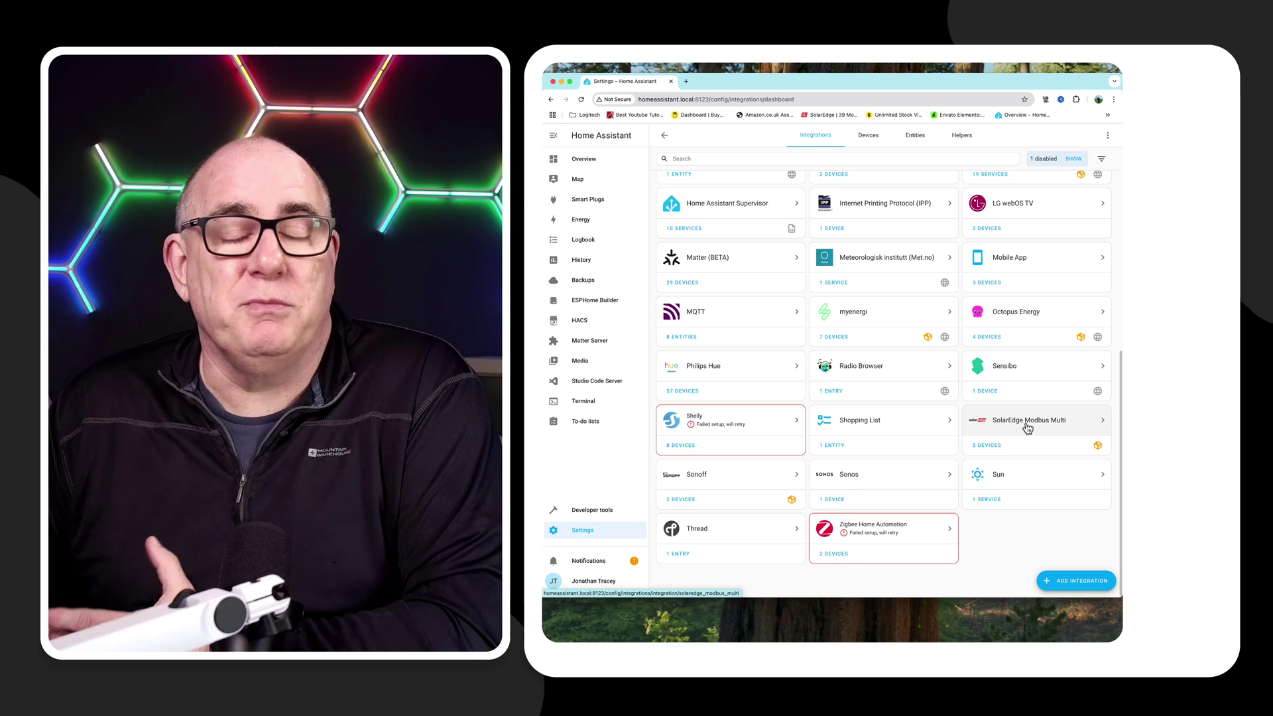
List the SolarEdge Modbus Multi devices: inverter I1, batteries B1–B3 and meter M1.
{"action": "left_click", "coordinate": [991, 445]}
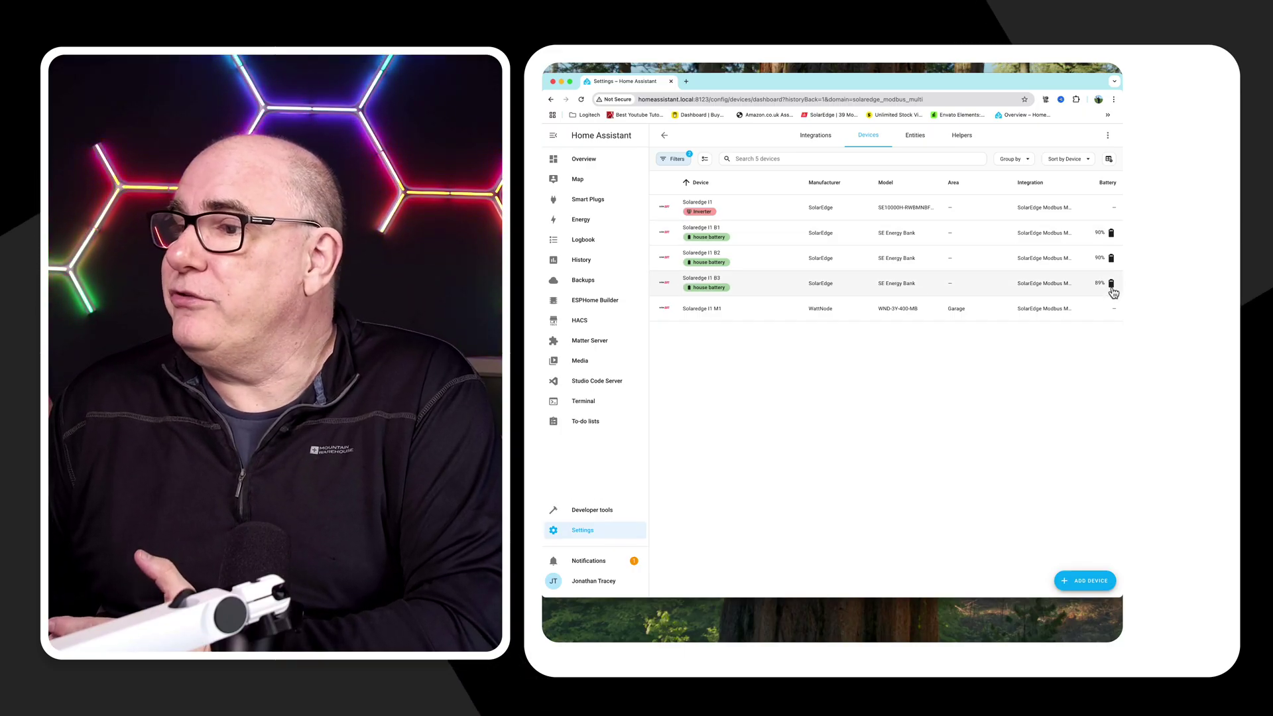
Open the Solaredge I1 B1 battery page and scroll to its Diagnostic card showing B_STATUS_CHARGE.
{"action": "left_click", "coordinate": [748, 242]}
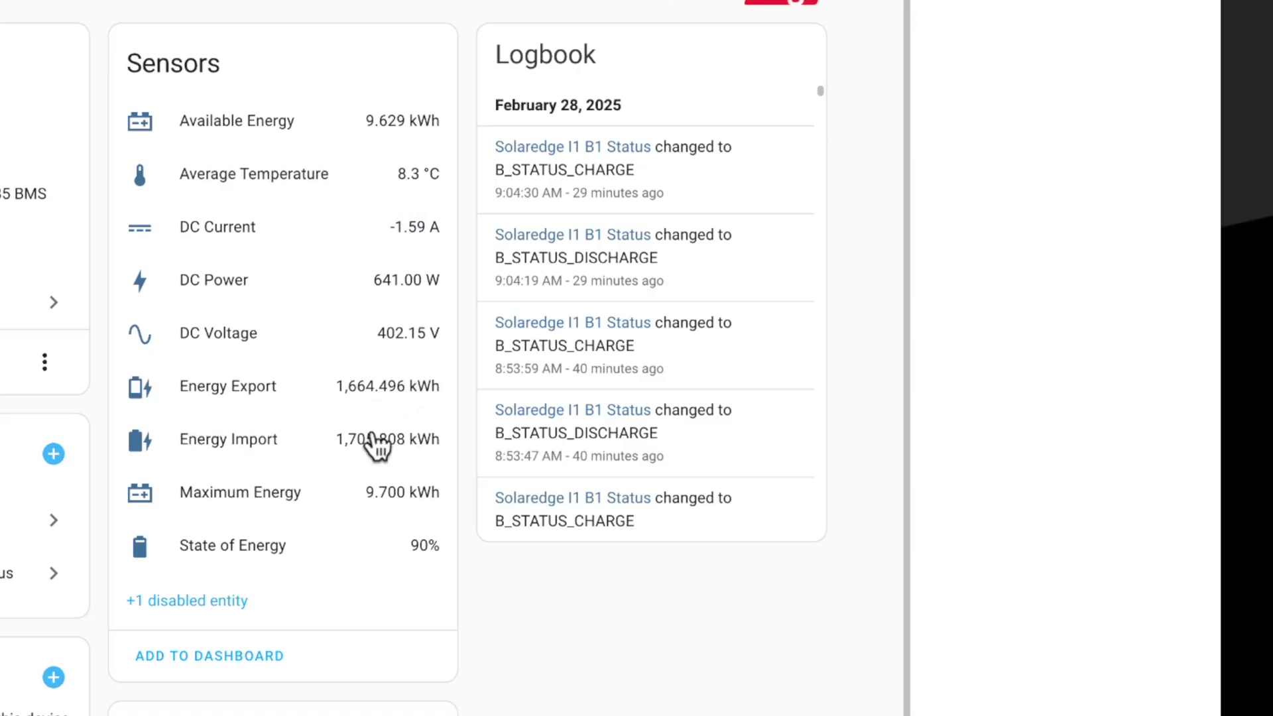
{"action": "scroll", "coordinate": [345, 469], "scroll_direction": "down", "scroll_amount": 3}
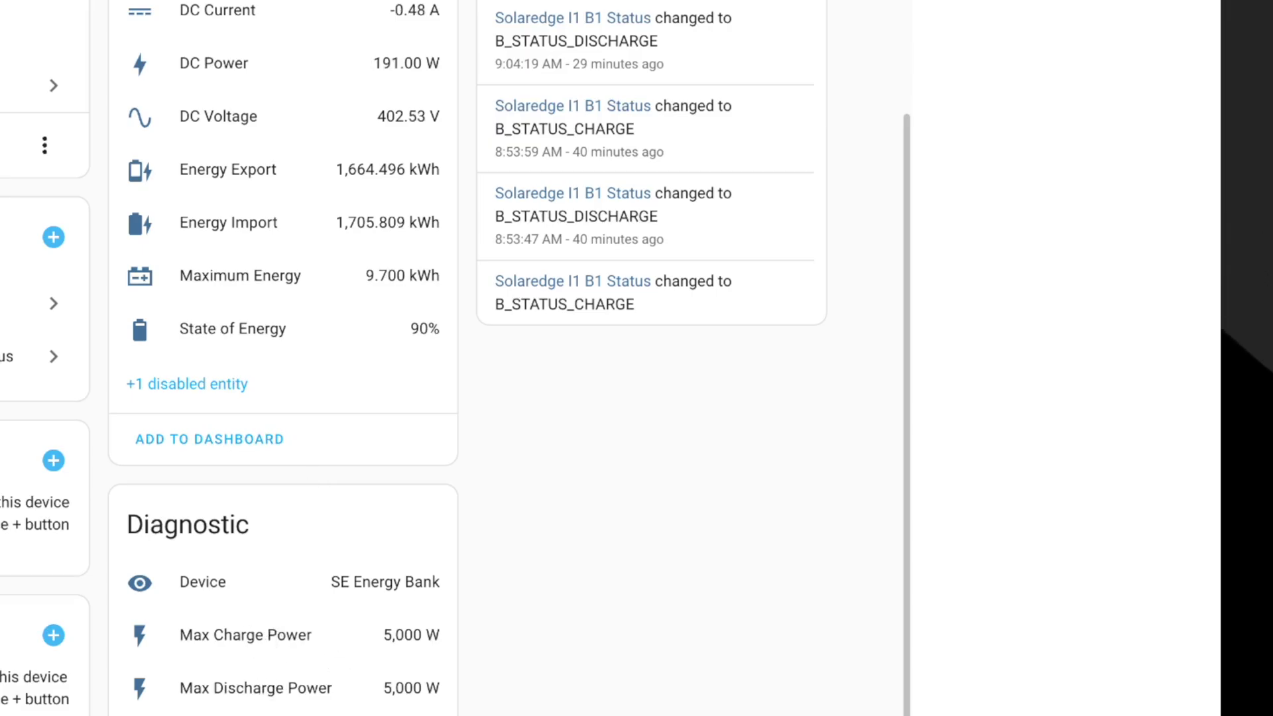
{"action": "scroll", "coordinate": [346, 574], "scroll_direction": "down", "scroll_amount": 5}
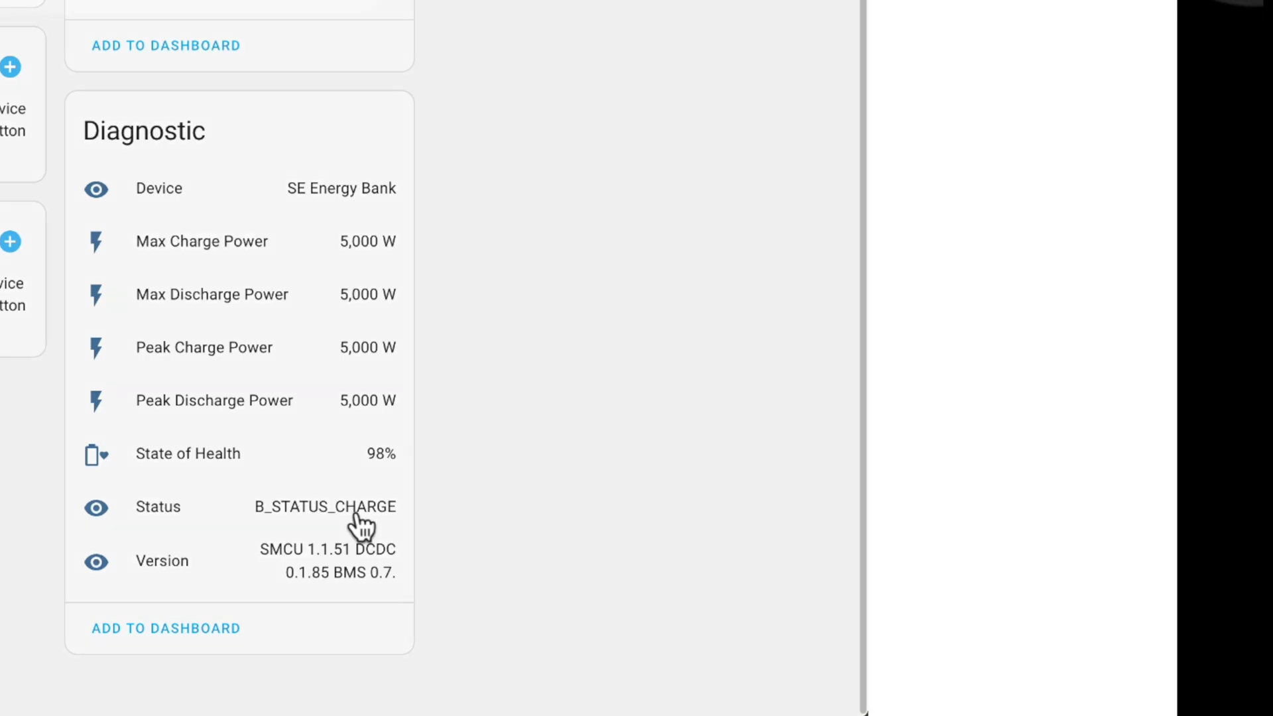
Open the B1 Status sensor and scroll through its charge, discharge and preserve-charge history and logbook.
{"action": "left_click", "coordinate": [362, 524]}
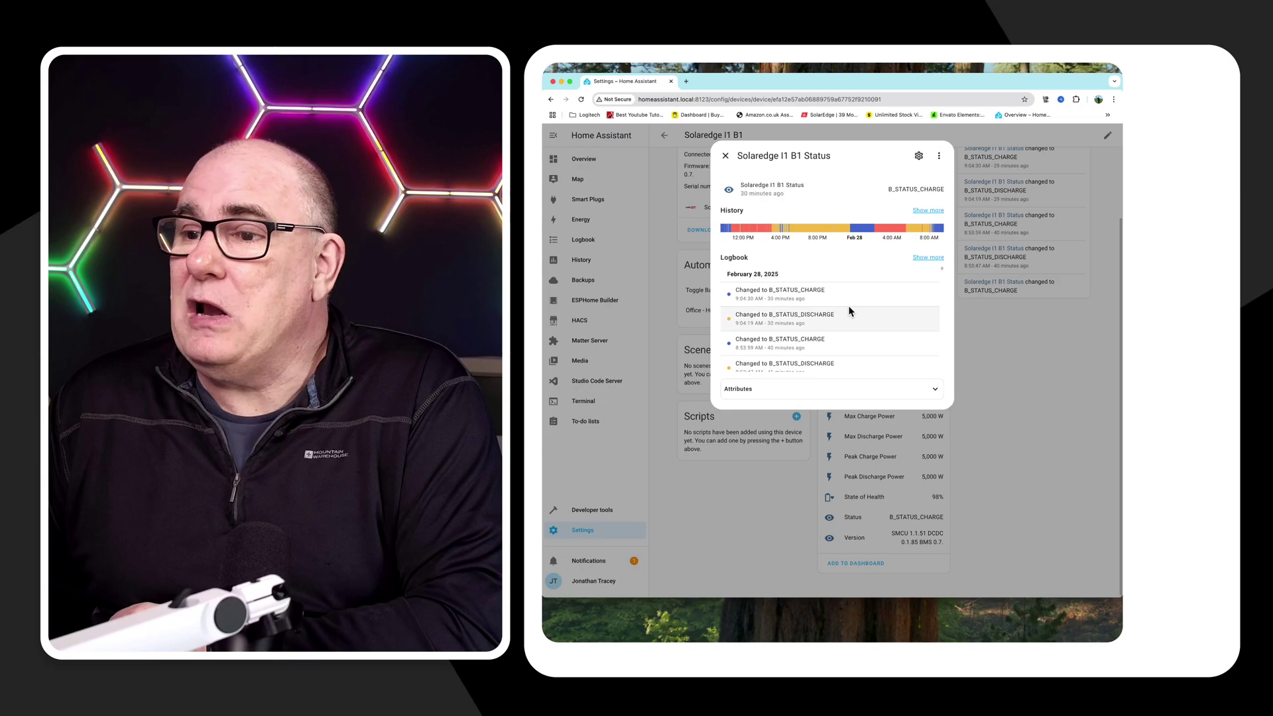
{"action": "mouse_move", "coordinate": [793, 235]}
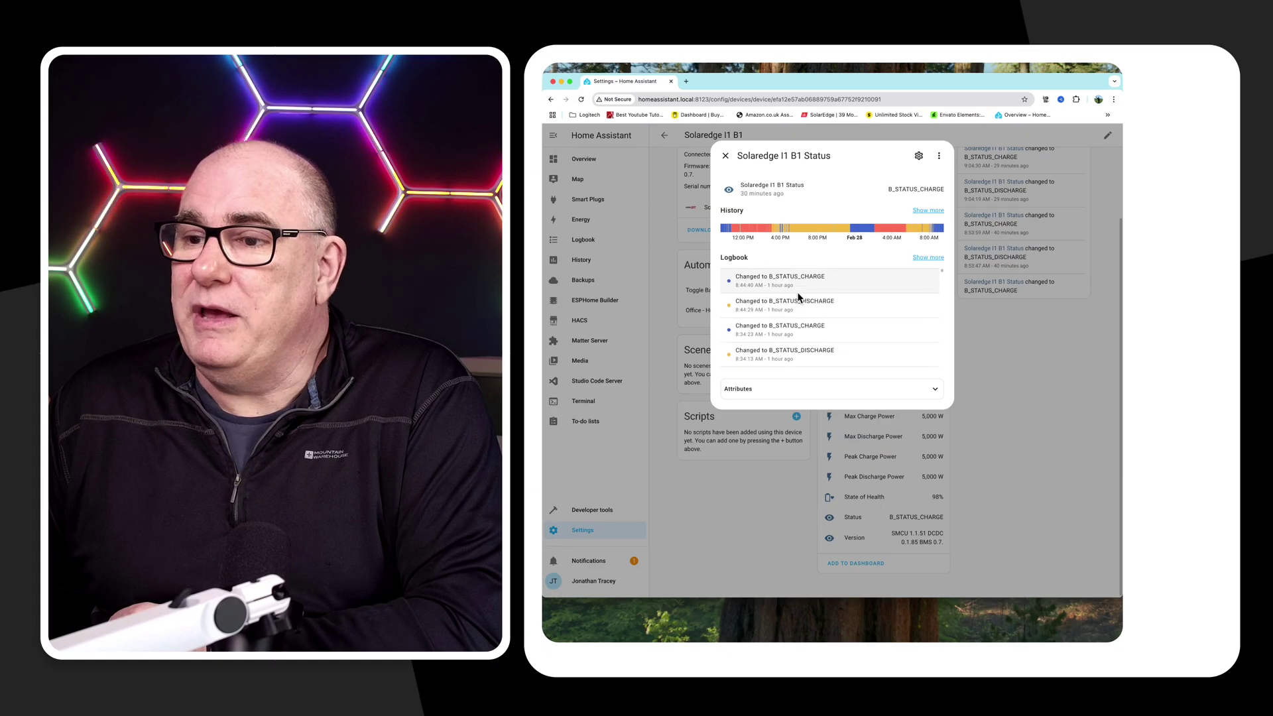
{"action": "scroll", "coordinate": [797, 297], "scroll_direction": "down", "scroll_amount": 5}
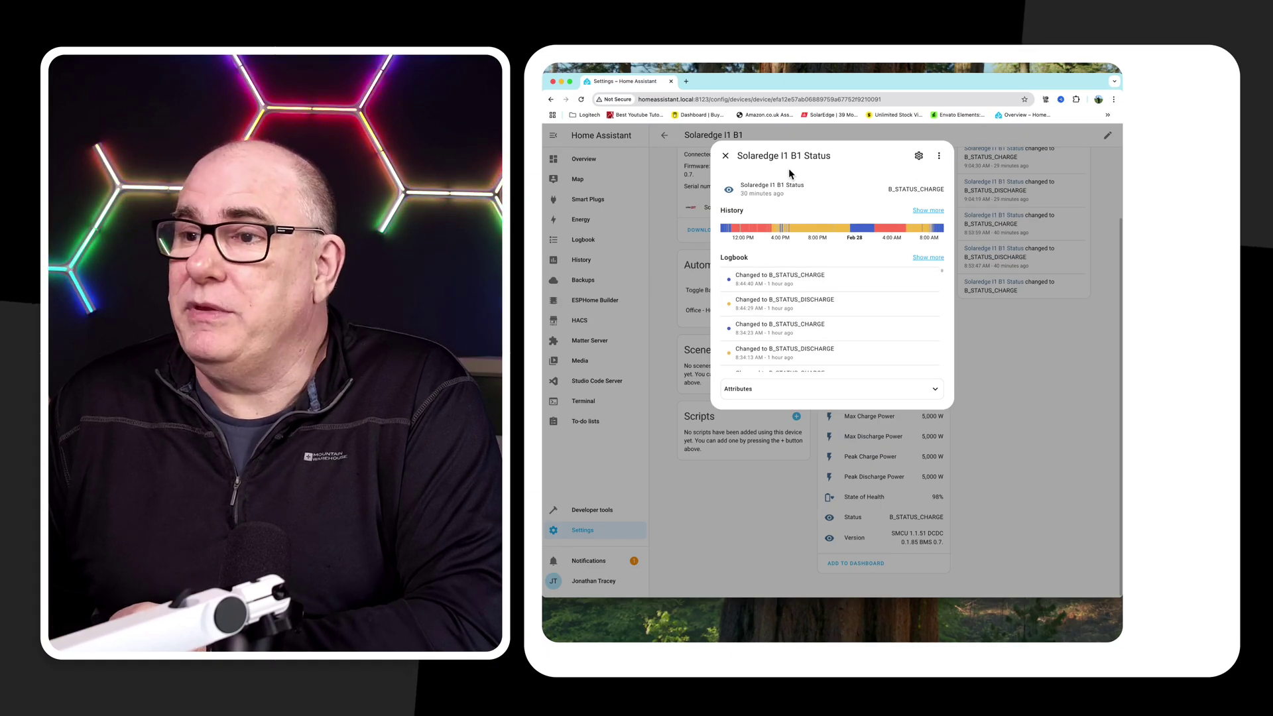
Copy the entity ID sensor.solaredge_b1_status_2 from the Status sensor's settings, then close the dialog.
{"action": "left_click", "coordinate": [918, 156]}
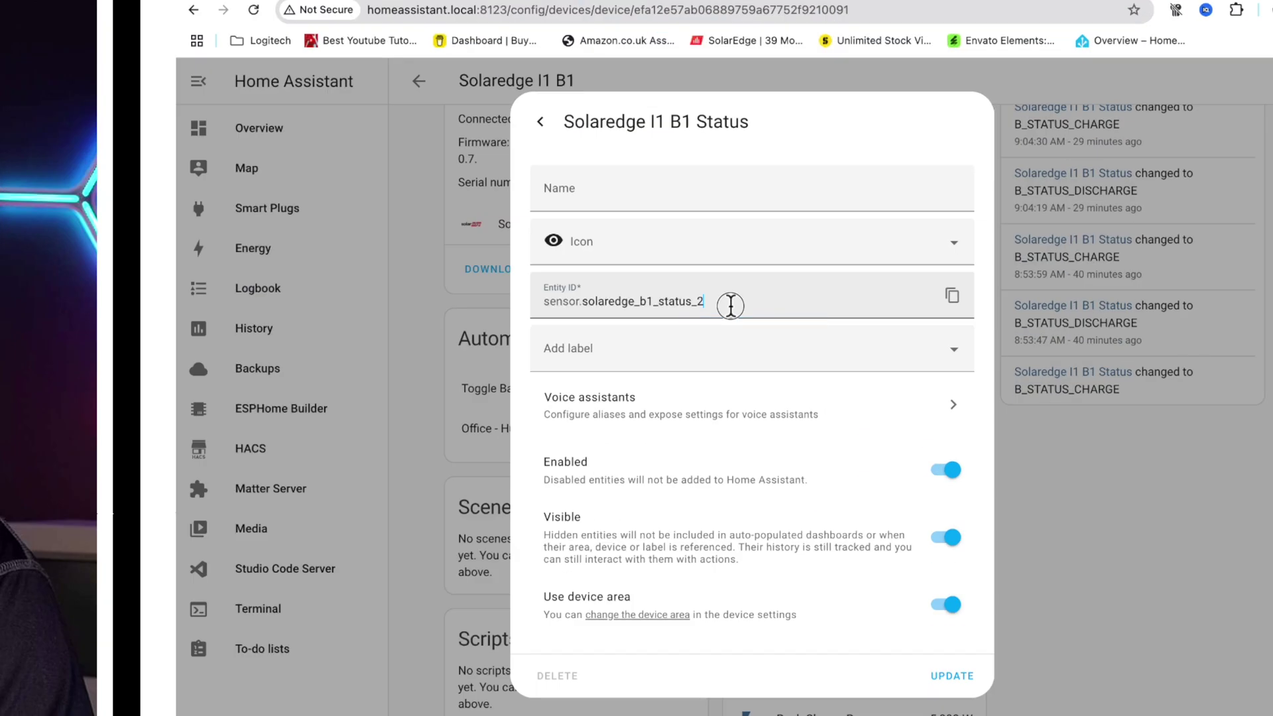
{"action": "left_click", "coordinate": [821, 248]}
{"action": "double_click", "coordinate": [585, 306]}
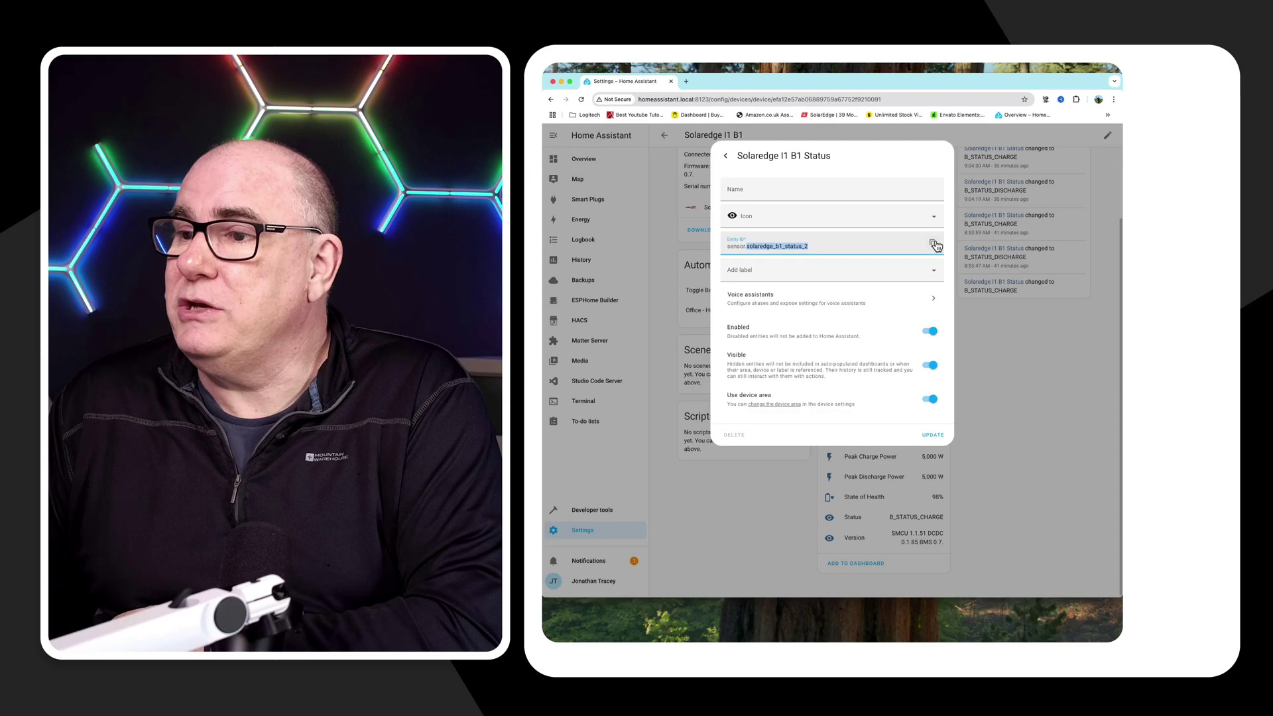
{"action": "left_click", "coordinate": [952, 295]}
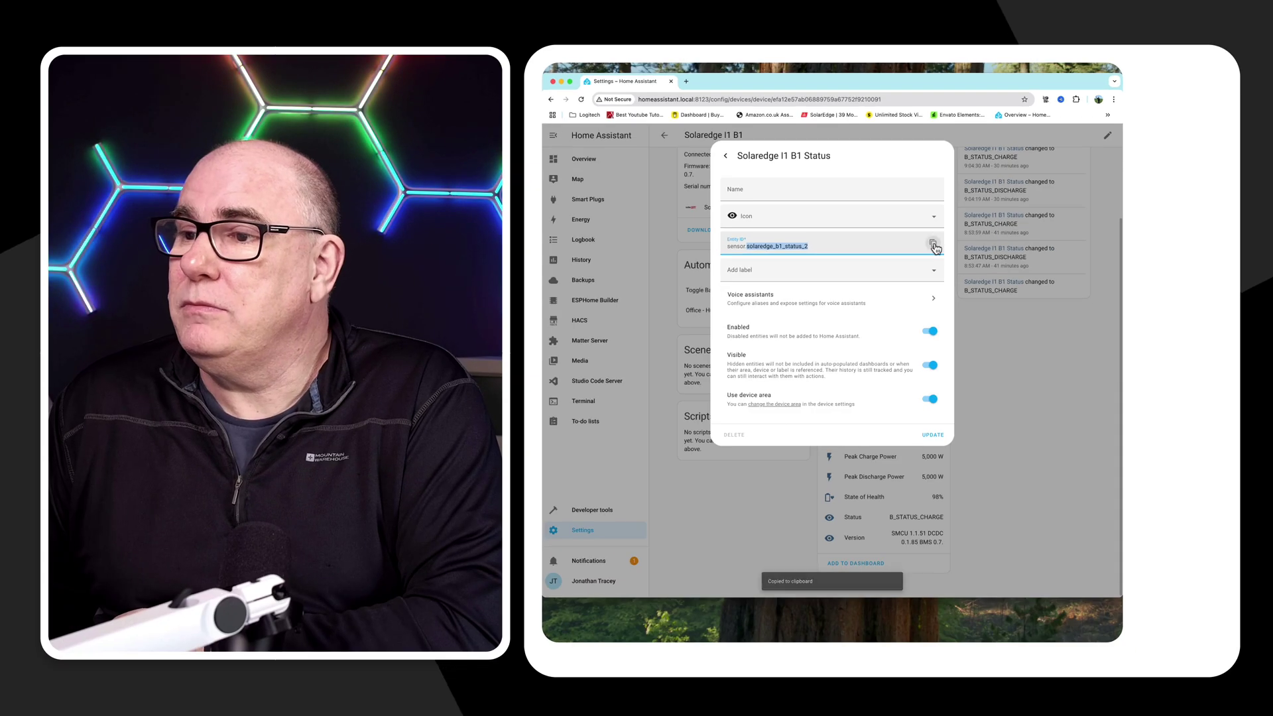
{"action": "left_click", "coordinate": [725, 157]}
{"action": "left_click", "coordinate": [725, 157]}
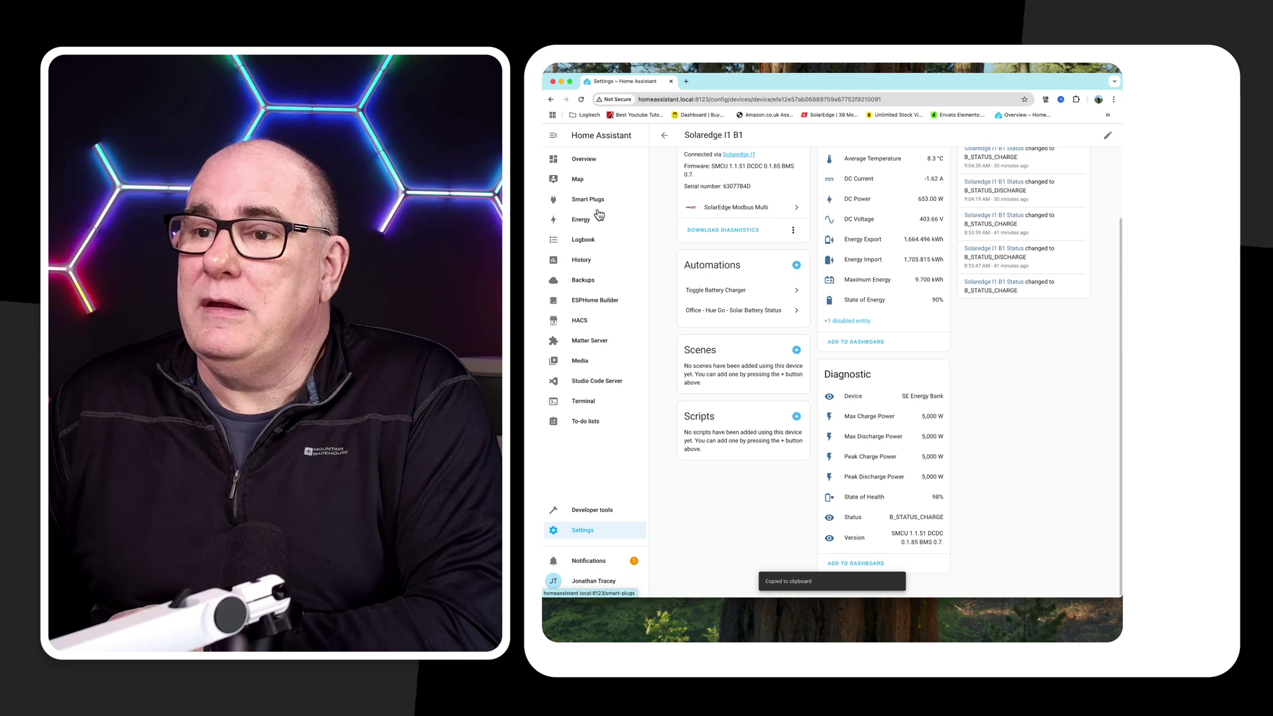
Open the Office - Hue Go - Solar Battery Status automation and expand its three-option choose action.
{"action": "left_click", "coordinate": [582, 529]}
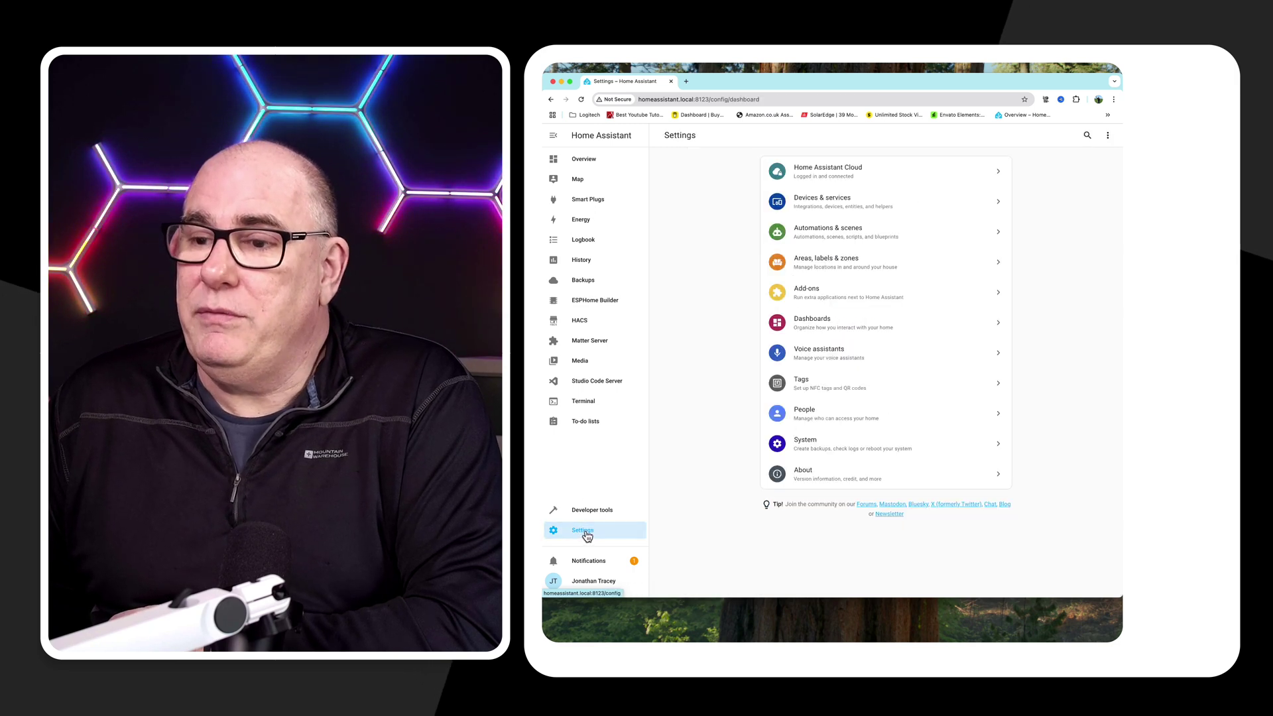
{"action": "left_click", "coordinate": [816, 235]}
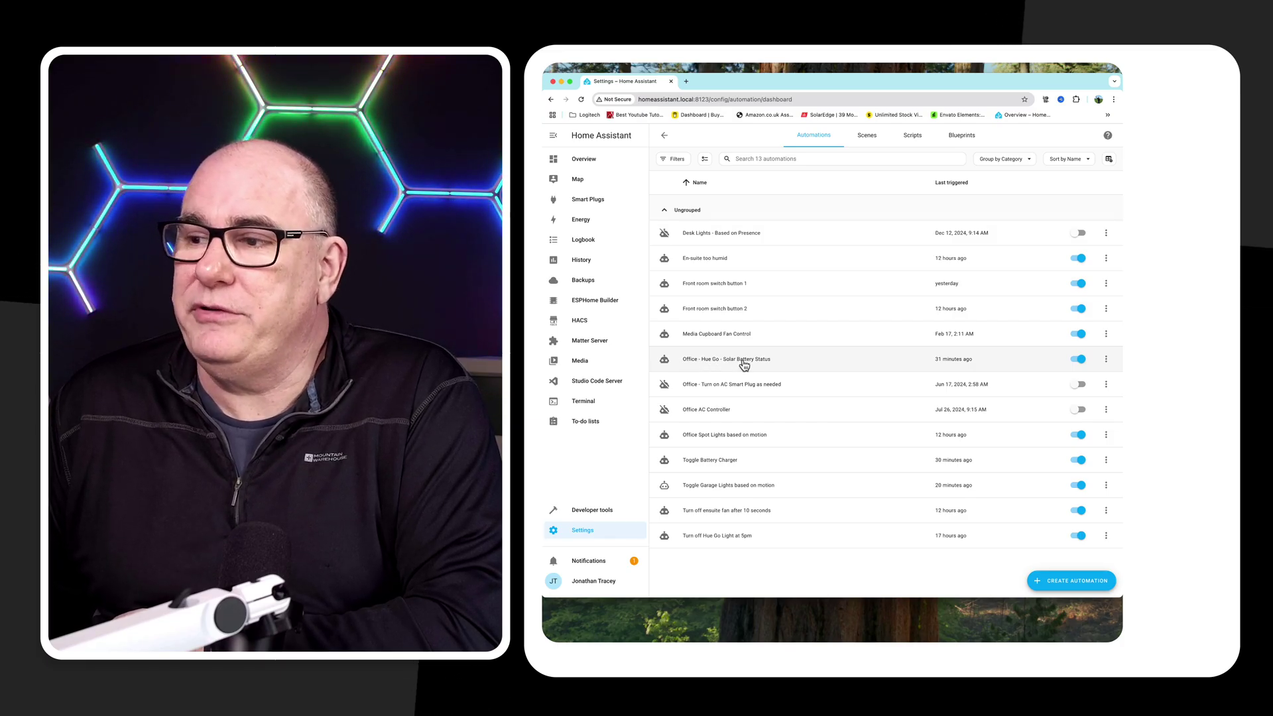
{"action": "left_click", "coordinate": [744, 362]}
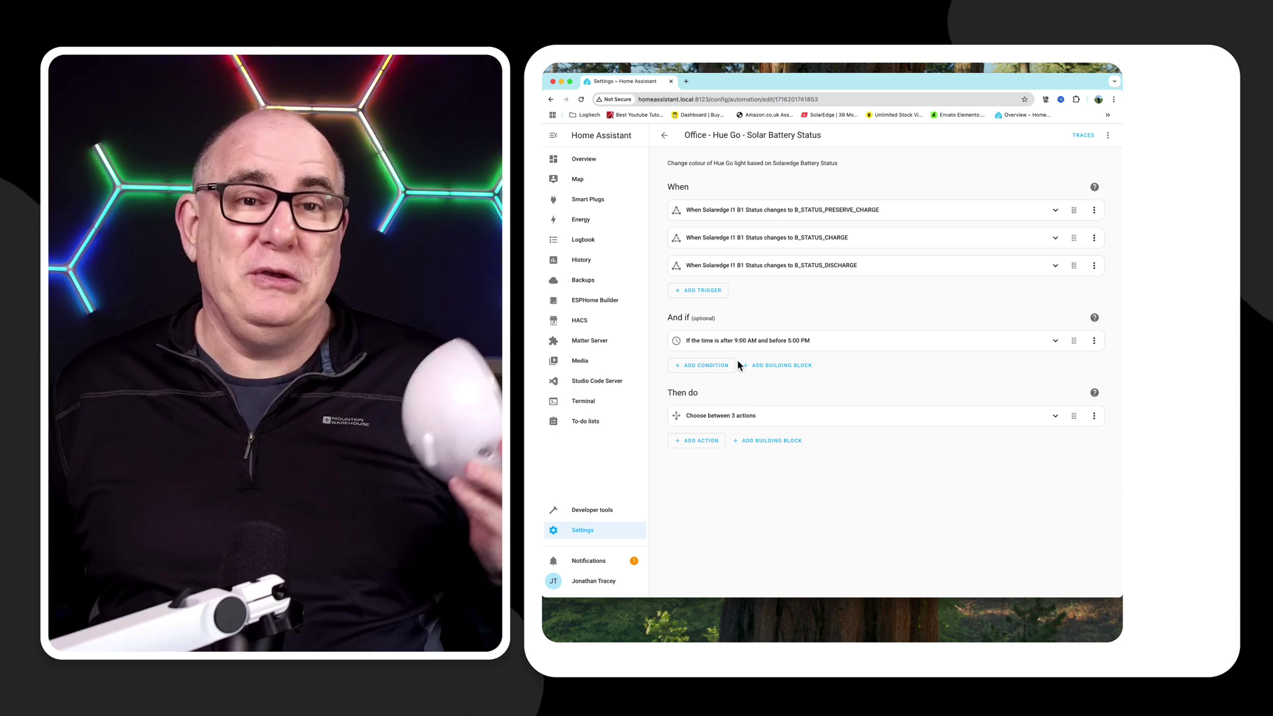
{"action": "left_click", "coordinate": [795, 415]}
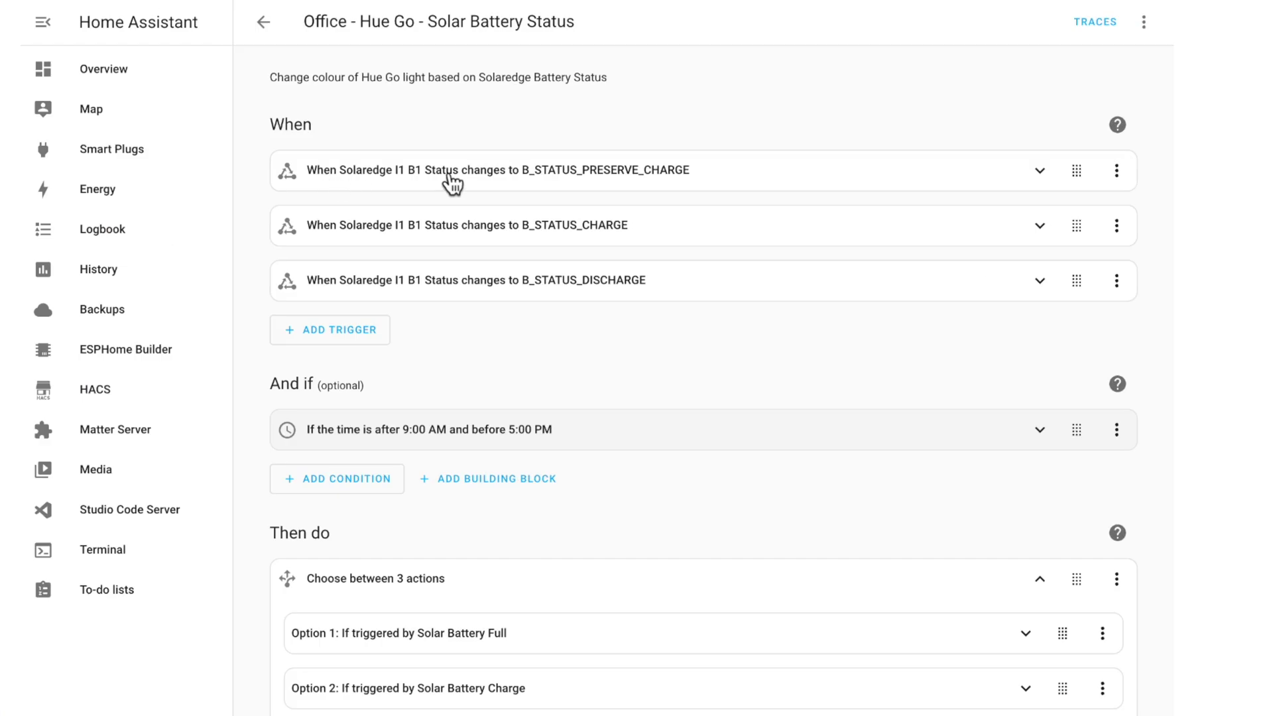
Expand the first trigger, highlight its Trigger ID 'Solar Battery Full', then collapse it again.
{"action": "left_click", "coordinate": [1041, 174]}
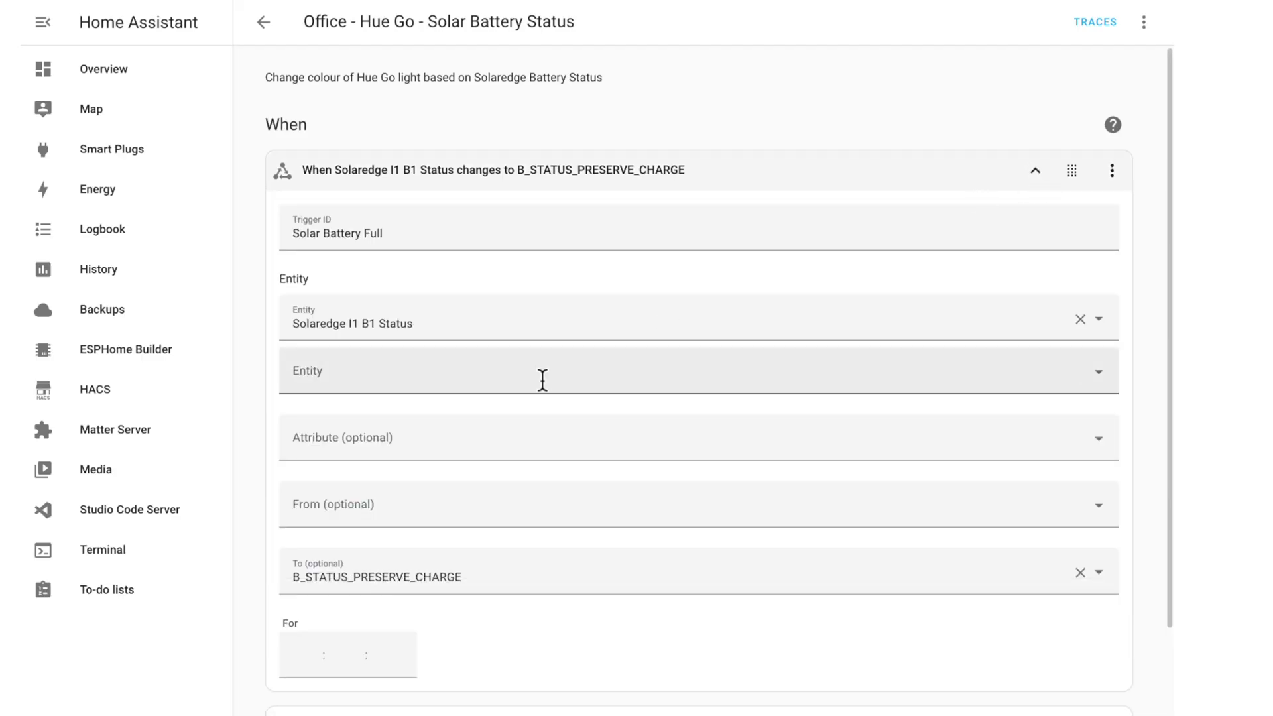
{"action": "left_click_drag", "start_coordinate": [296, 233], "coordinate": [317, 234]}
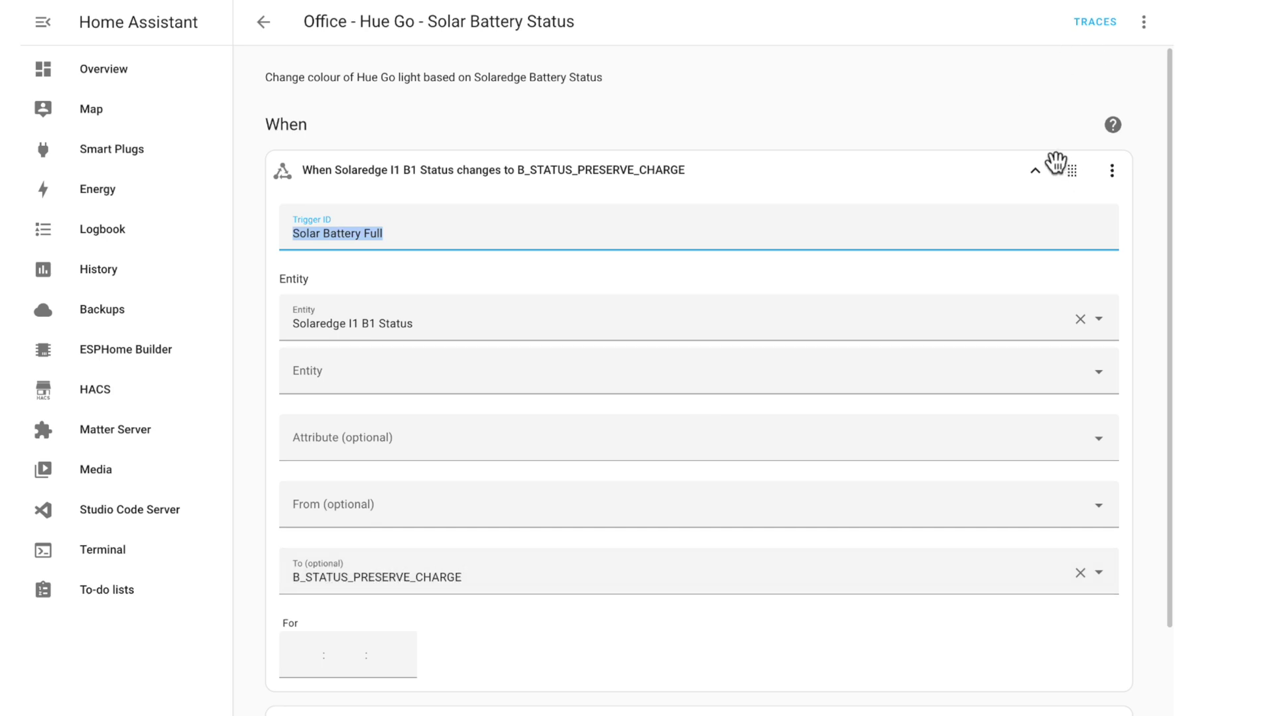
{"action": "left_click", "coordinate": [1035, 174]}
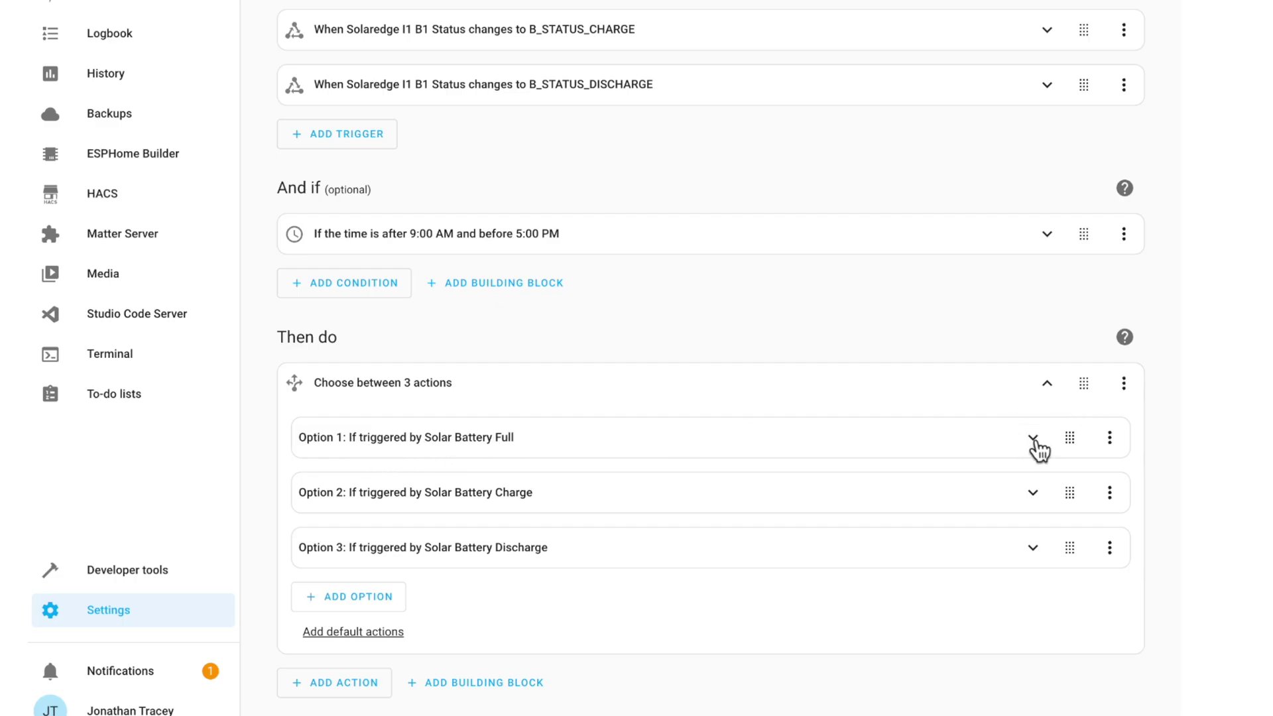
Expand Option 1 and review the Hue go 1 Light: Turn on action's brightness settings, then collapse it.
{"action": "left_click", "coordinate": [1038, 449]}
{"action": "scroll", "coordinate": [697, 417], "scroll_direction": "down", "scroll_amount": 4}
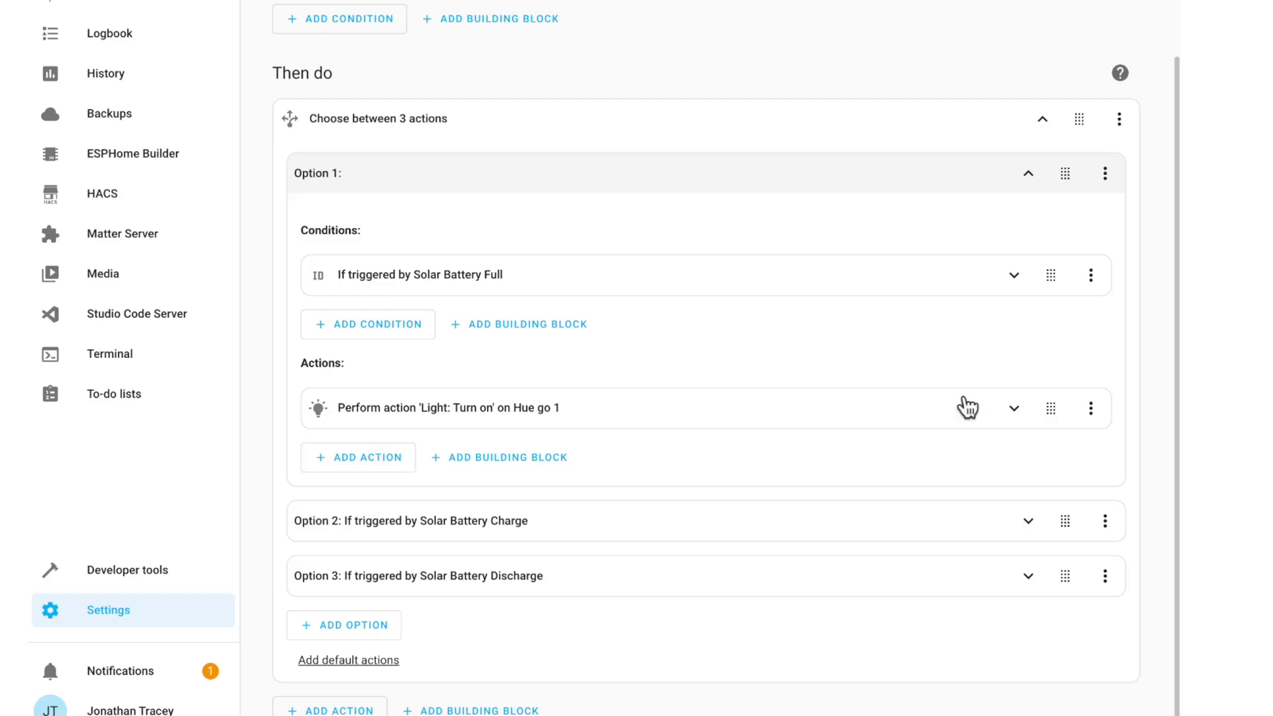
{"action": "left_click", "coordinate": [1010, 411]}
{"action": "scroll", "coordinate": [762, 361], "scroll_direction": "down", "scroll_amount": 8}
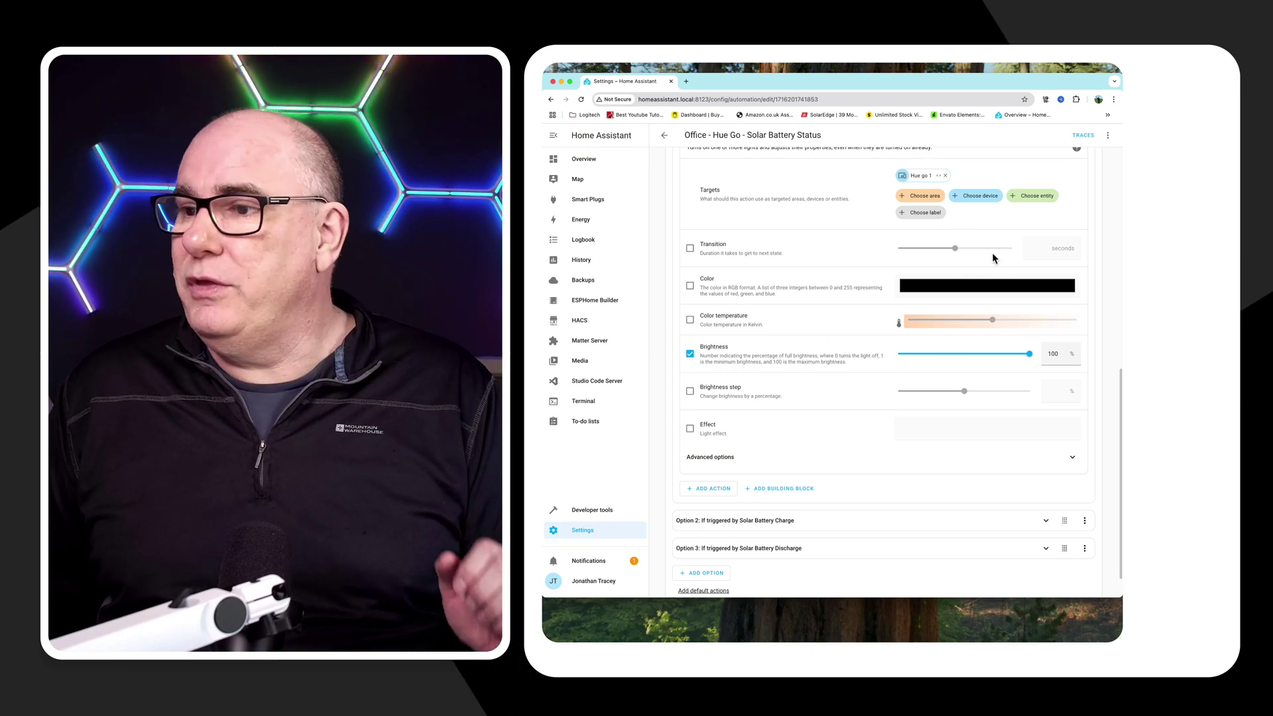
{"action": "scroll", "coordinate": [828, 290], "scroll_direction": "up", "scroll_amount": 4}
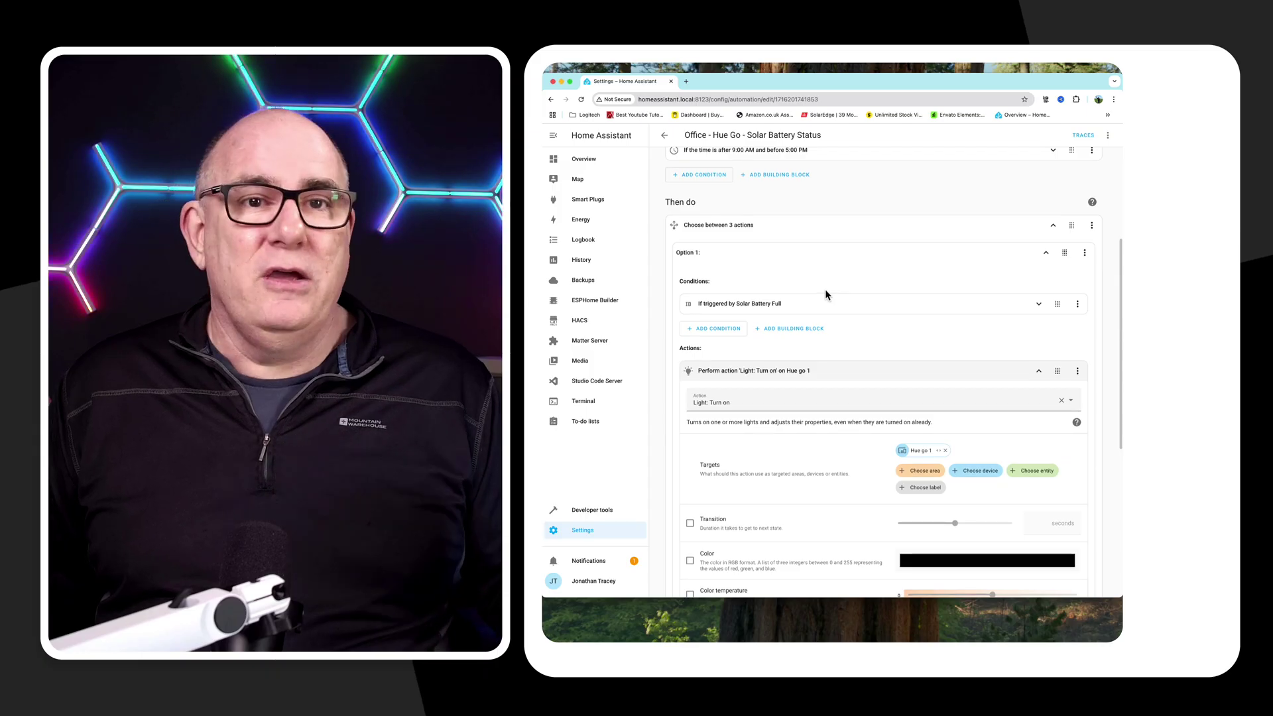
{"action": "left_click", "coordinate": [1041, 372]}
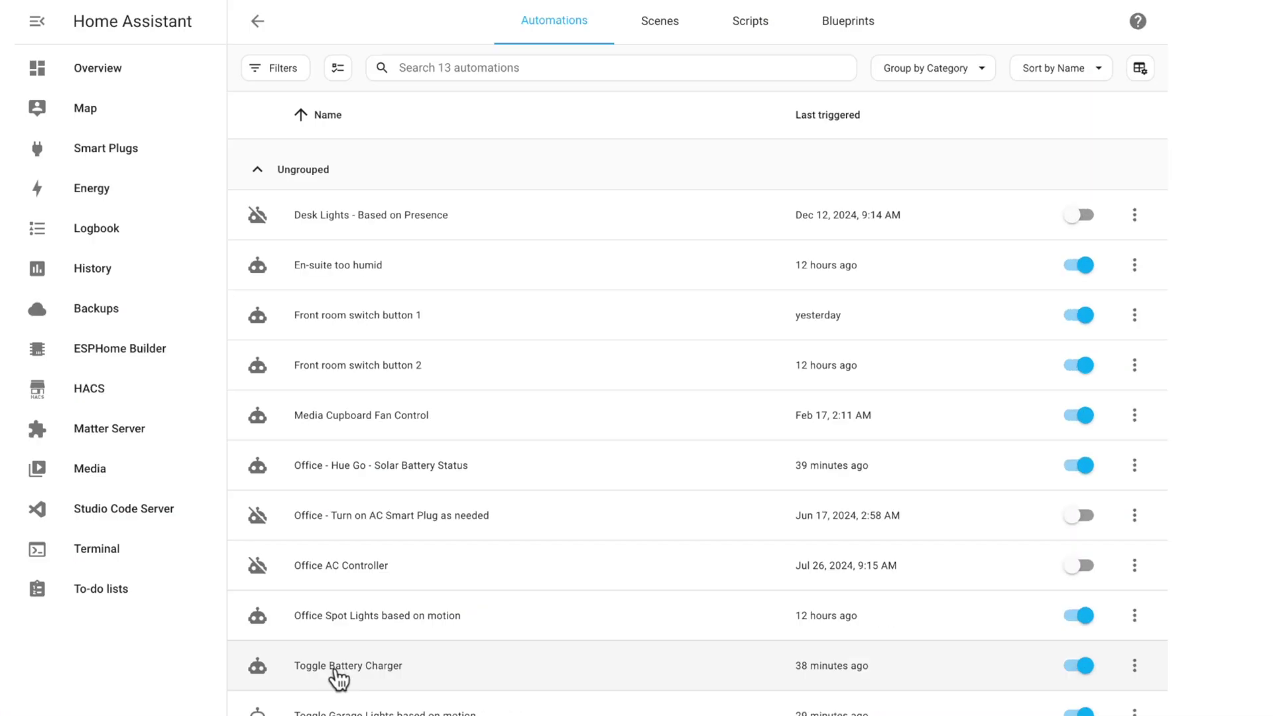
Open Toggle Battery Charger and expand its Battery is Charging trigger to the 30-second For duration.
{"action": "left_click", "coordinate": [340, 677]}
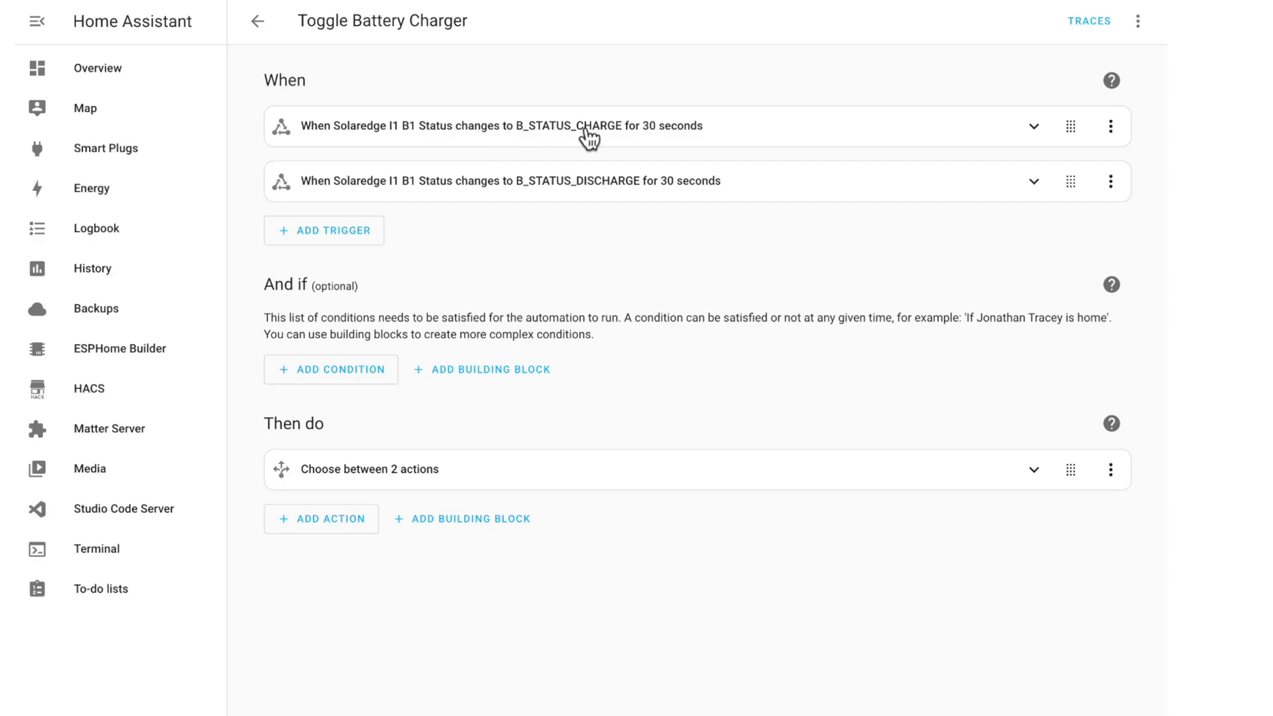
{"action": "left_click", "coordinate": [1035, 136]}
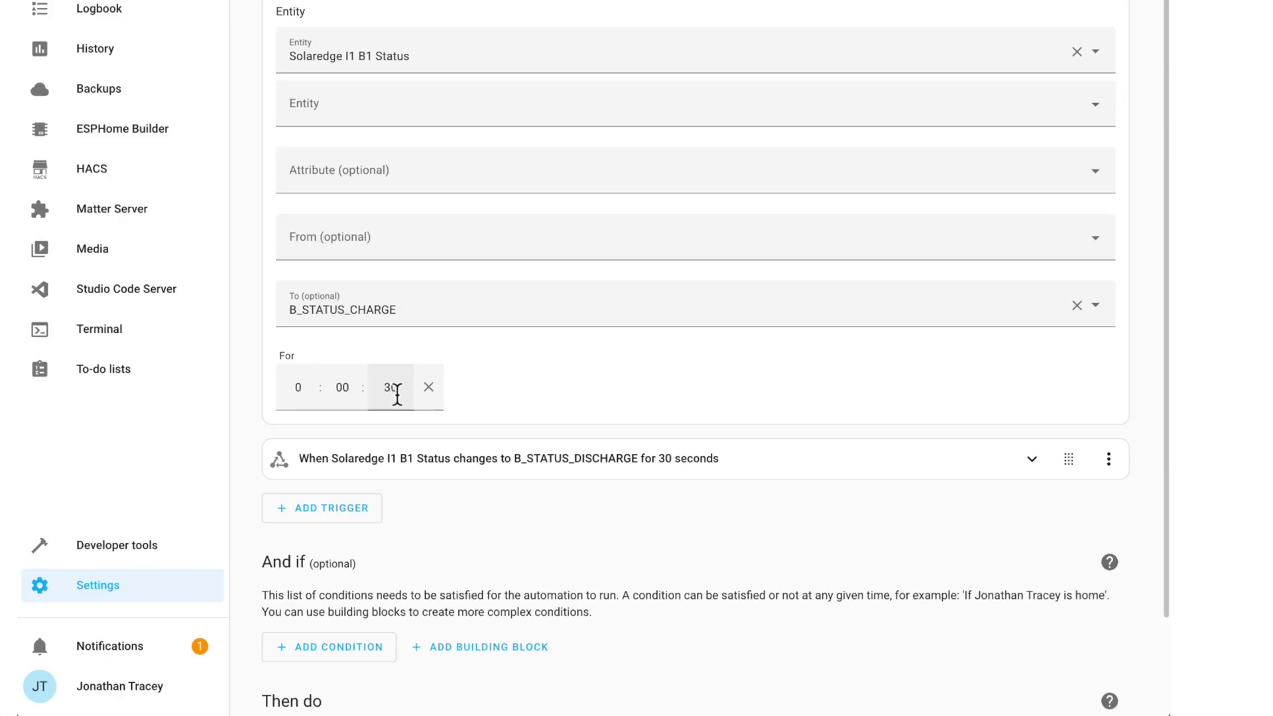
{"action": "scroll", "coordinate": [381, 464], "scroll_direction": "down", "scroll_amount": 2}
Expand the two-option choose action, then Option 1 and its Turn on USB Battery Charger action.
{"action": "left_click", "coordinate": [501, 647]}
{"action": "scroll", "coordinate": [464, 530], "scroll_direction": "down", "scroll_amount": 3}
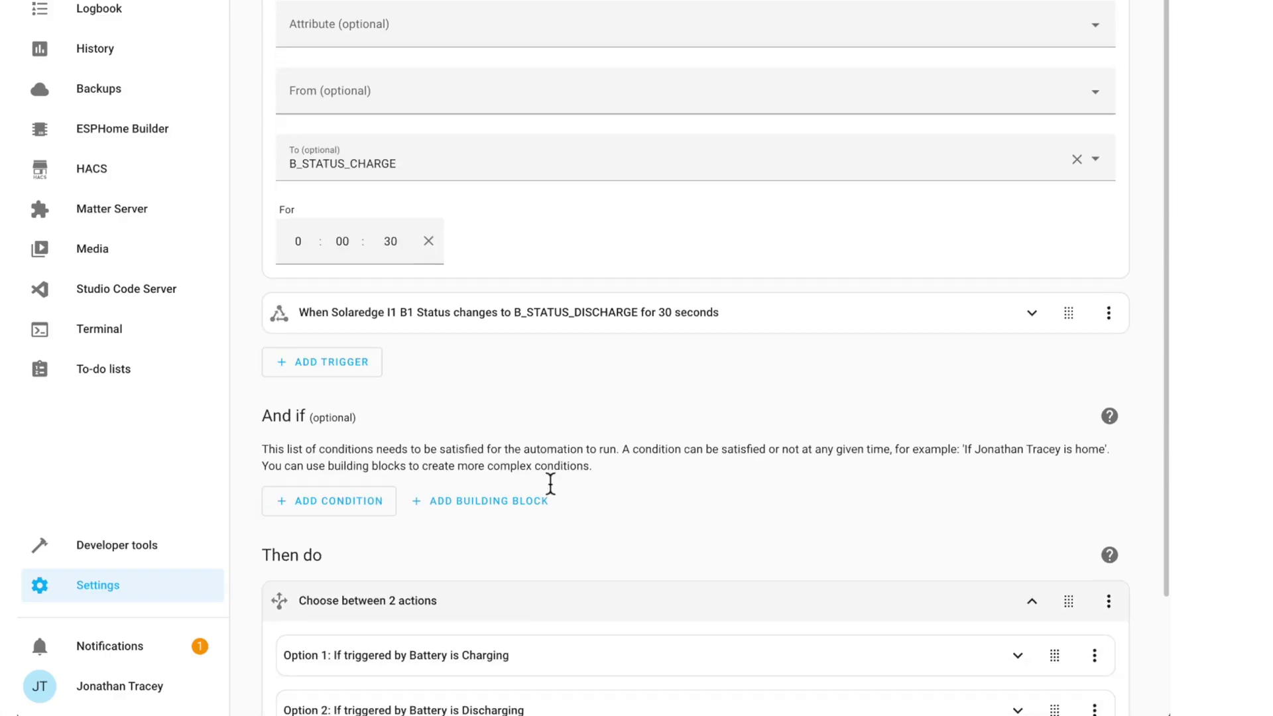
{"action": "left_click", "coordinate": [405, 507]}
{"action": "scroll", "coordinate": [504, 477], "scroll_direction": "down", "scroll_amount": 4}
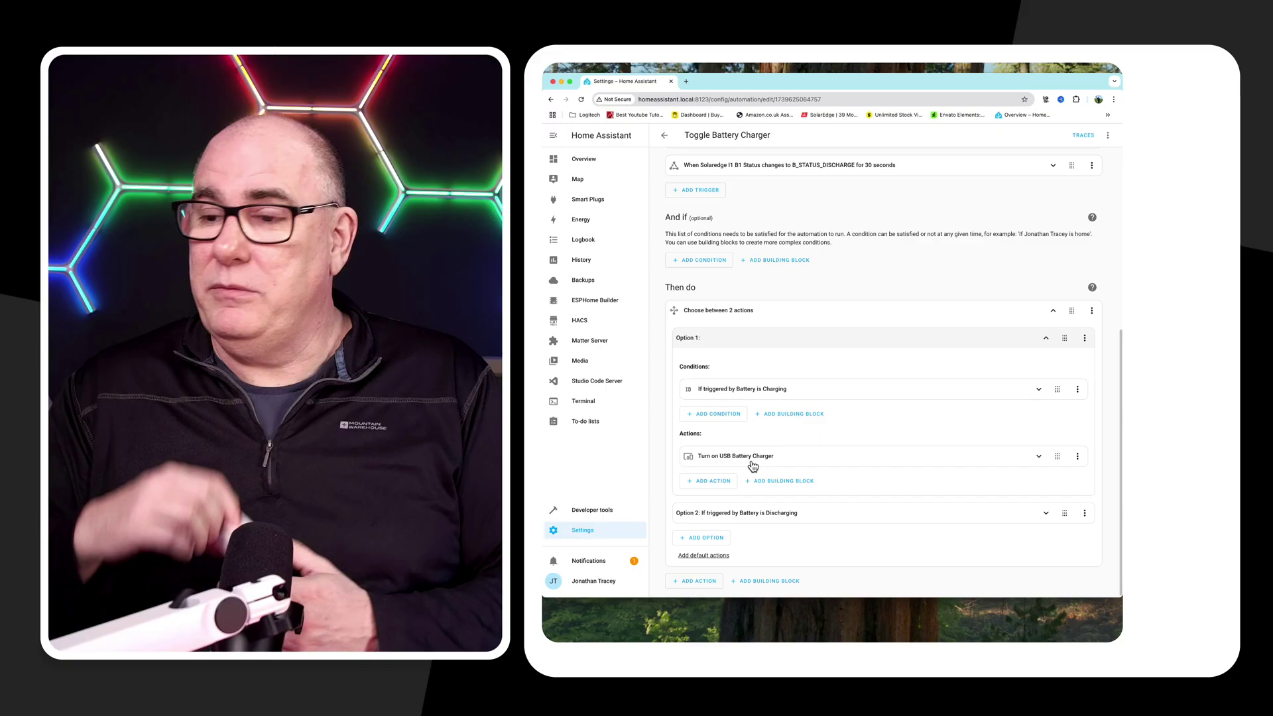
{"action": "left_click", "coordinate": [747, 458]}
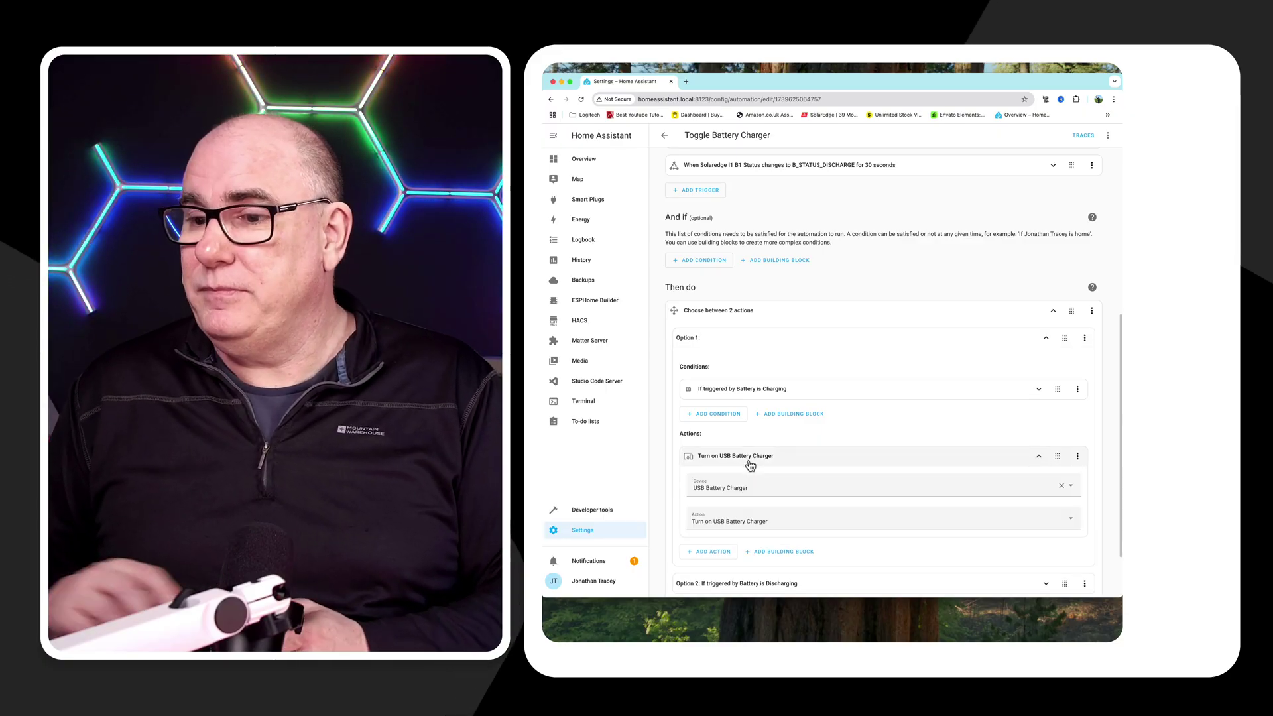